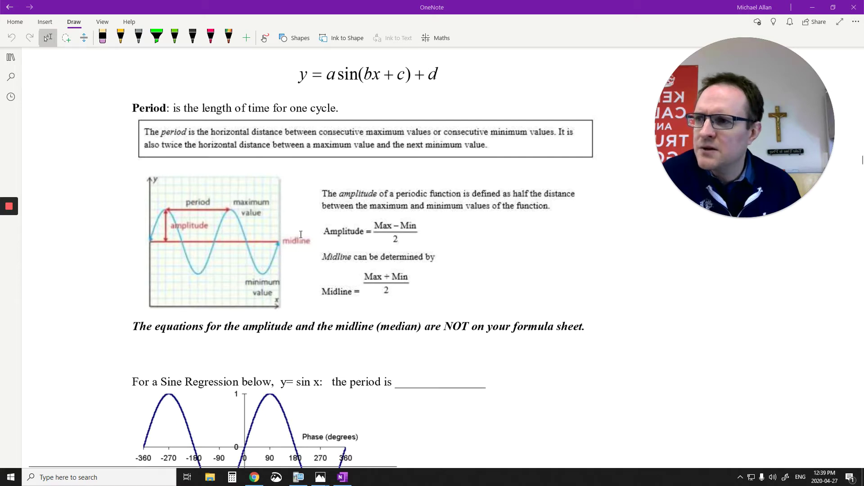
# Hide the a·sin(bx+c)+d curve in the Desmos graph
pyautogui.scroll(3, 262, 249)
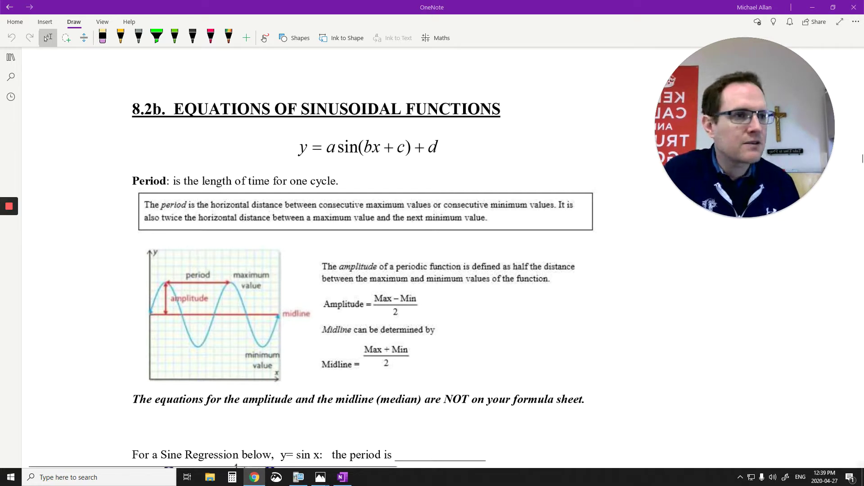
pyautogui.click(255, 477)
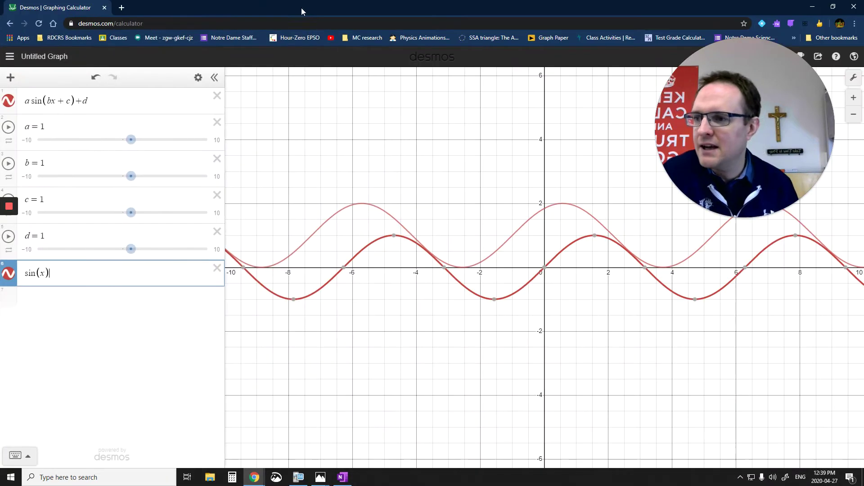
pyautogui.click(8, 100)
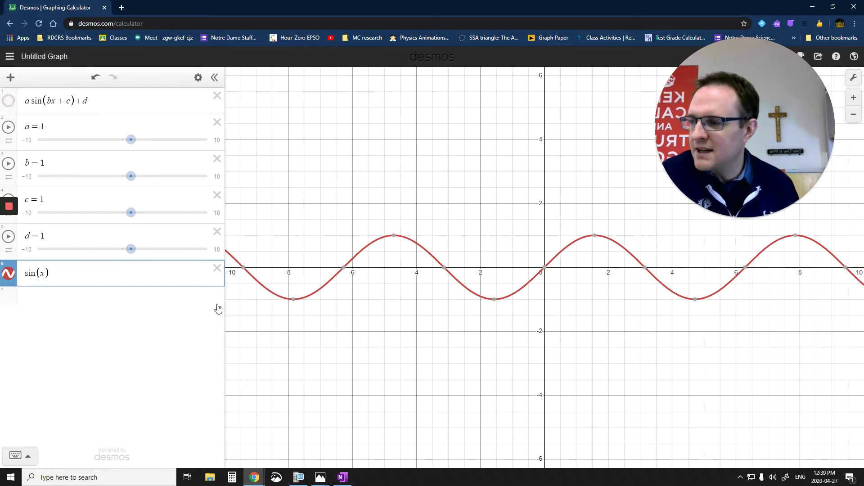
# Change the sin(x) curve's colour to green in the expression list
pyautogui.click(197, 77)
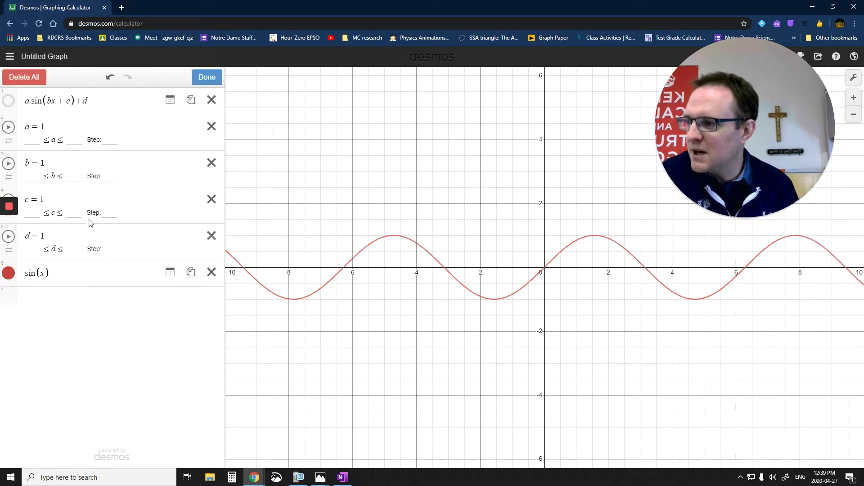
pyautogui.click(9, 273)
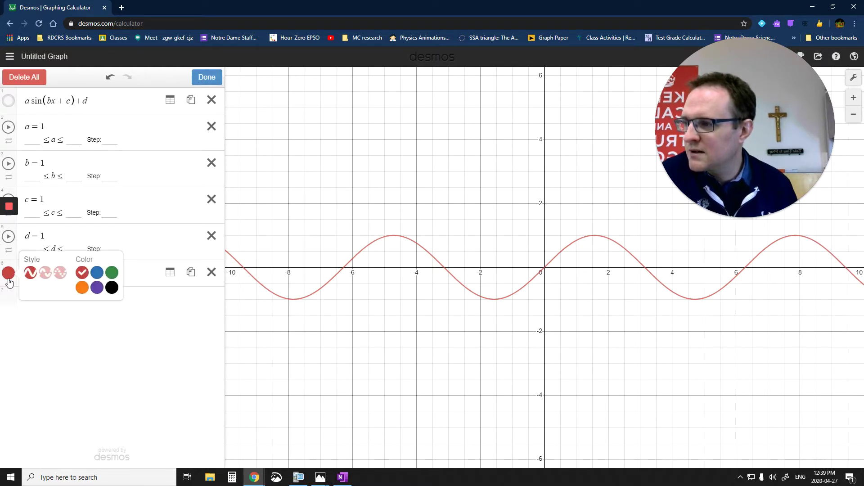
pyautogui.click(111, 272)
pyautogui.click(119, 347)
pyautogui.click(208, 84)
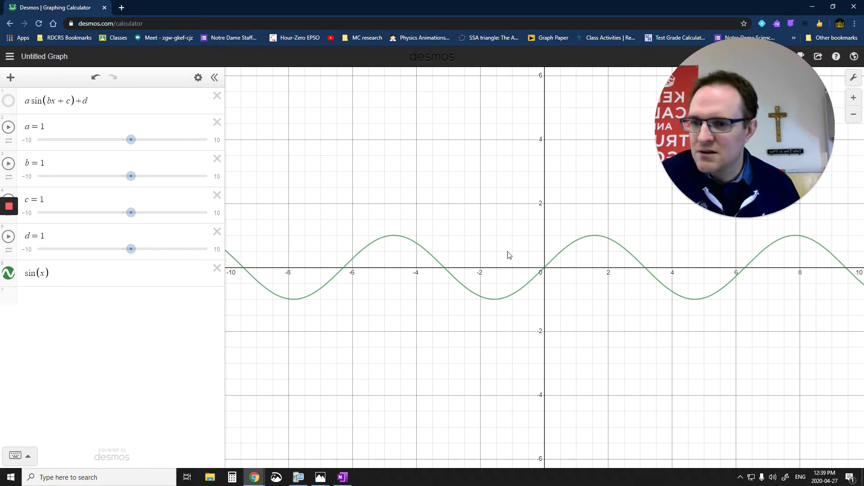
# Switch the graph's angle mode to Degrees
pyautogui.click(853, 78)
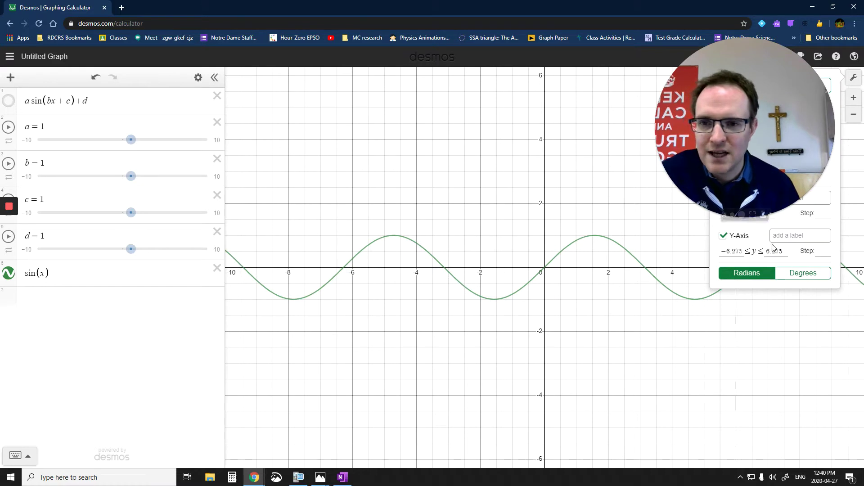
pyautogui.click(801, 278)
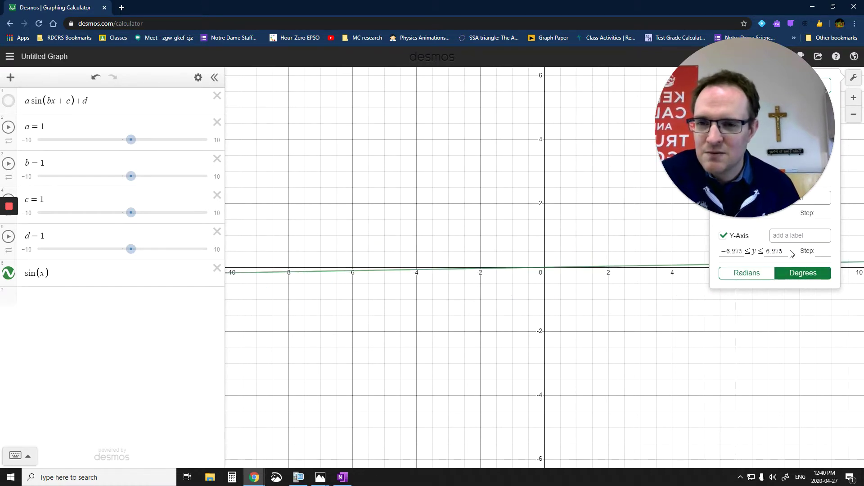
pyautogui.scroll(1, 751, 322)
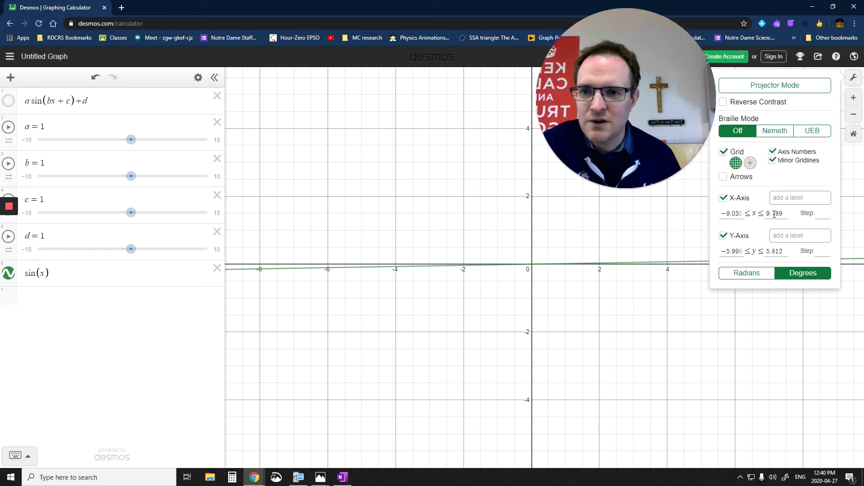
# Set the x-axis to run from 0 to 1080 with a step of 90
pyautogui.doubleClick(783, 214)
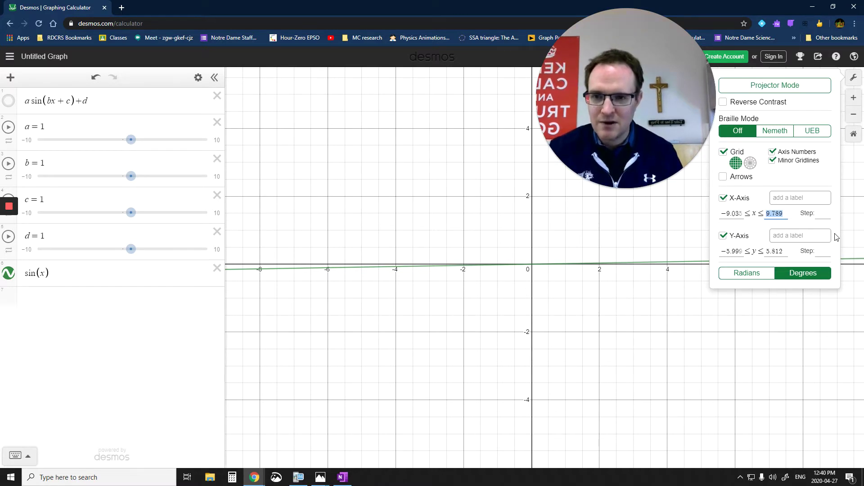
pyautogui.write('500')
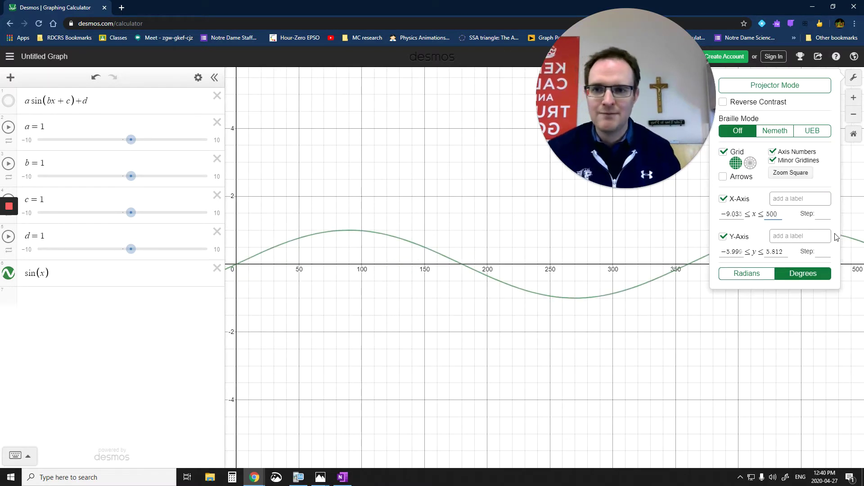
pyautogui.press('BackSpace')
pyautogui.press('BackSpace')
pyautogui.press('BackSpace')
pyautogui.write('1080')
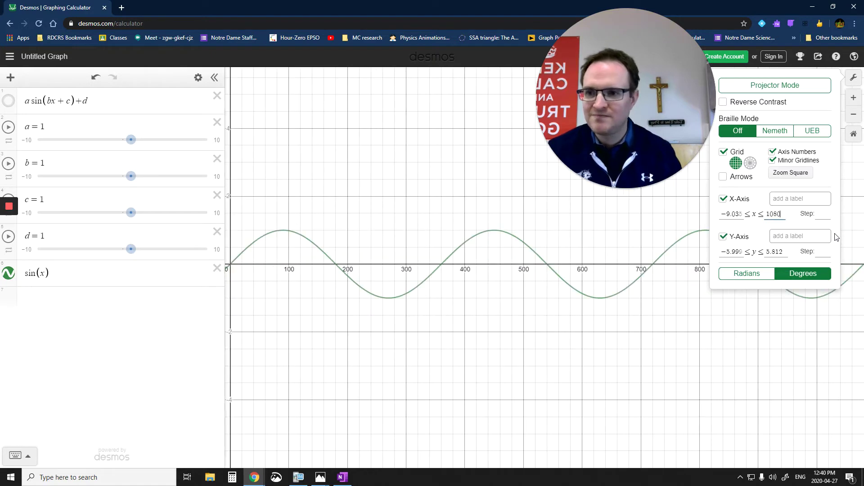
pyautogui.click(822, 214)
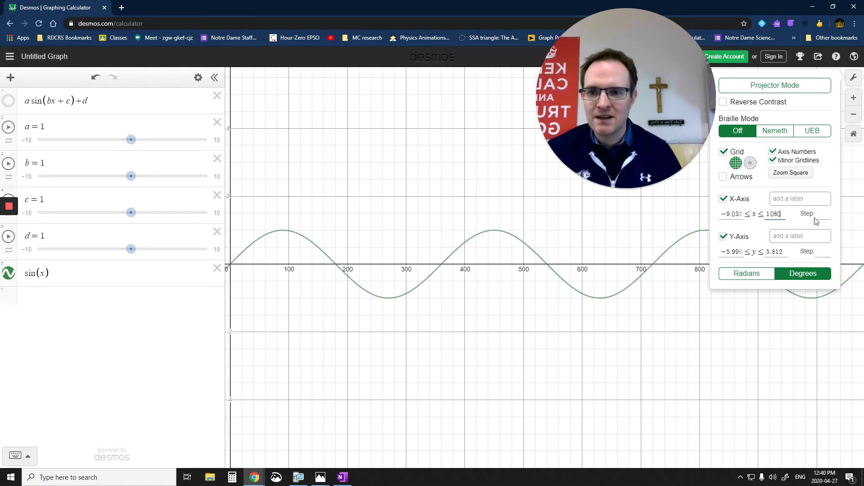
pyautogui.write('360')
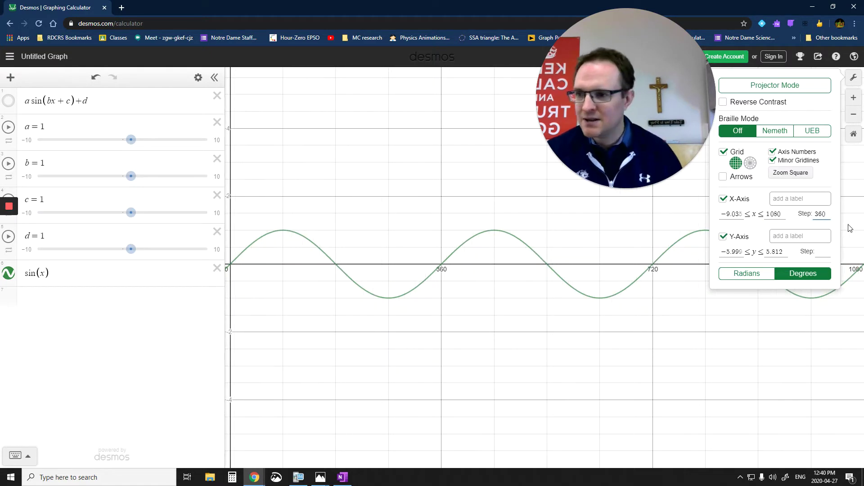
pyautogui.press('BackSpace')
pyautogui.press('BackSpace')
pyautogui.press('BackSpace')
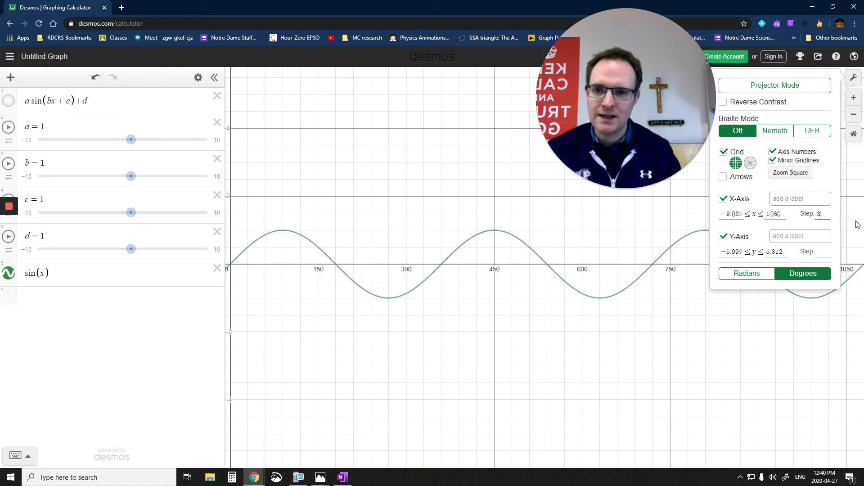
pyautogui.write('90')
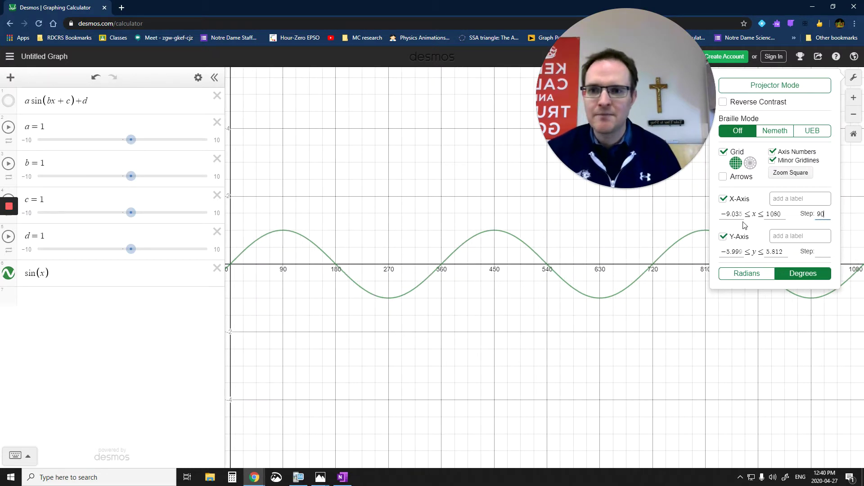
pyautogui.click(743, 223)
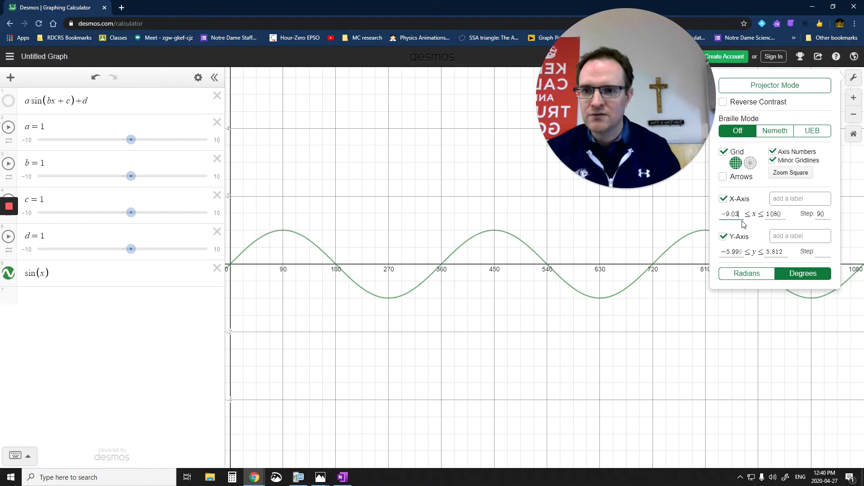
pyautogui.press('BackSpace')
pyautogui.press('BackSpace')
pyautogui.press('BackSpace')
pyautogui.press('BackSpace')
pyautogui.press('BackSpace')
pyautogui.press('BackSpace')
pyautogui.write('0')
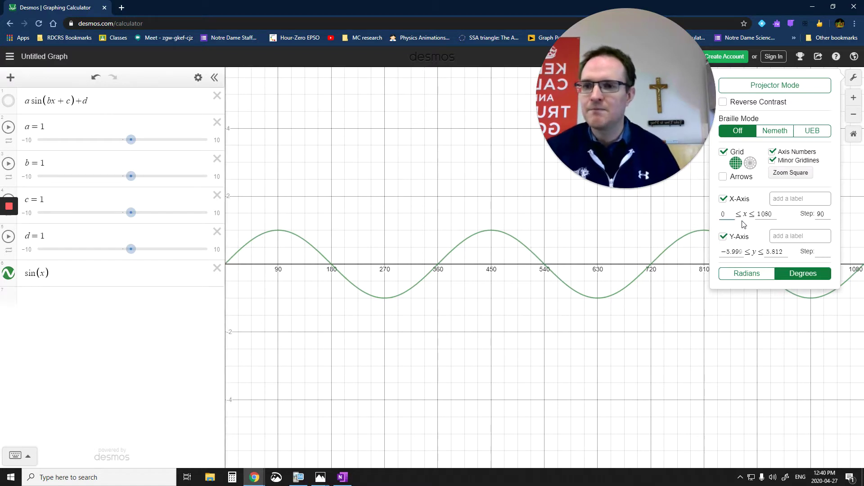
pyautogui.click(536, 209)
pyautogui.moveTo(624, 118); pyautogui.dragTo(756, 125)
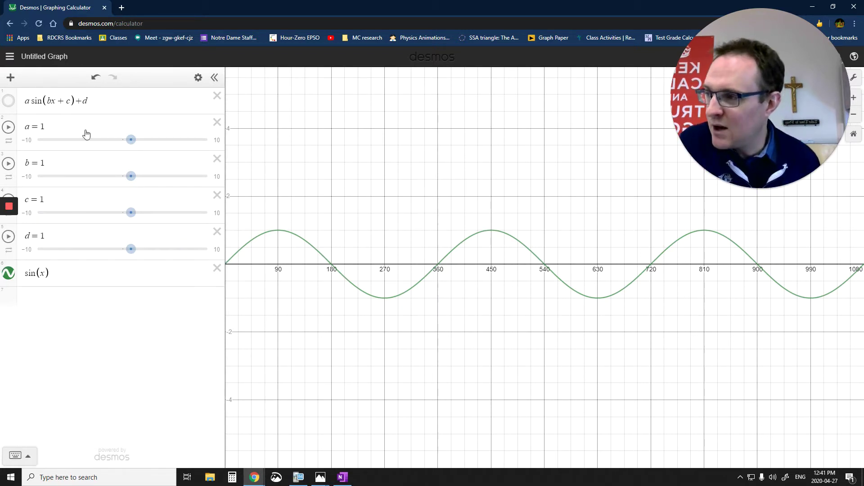
# Show the red curve, set c = 0 and d = 0, and toggle sin(x) to compare
pyautogui.click(9, 103)
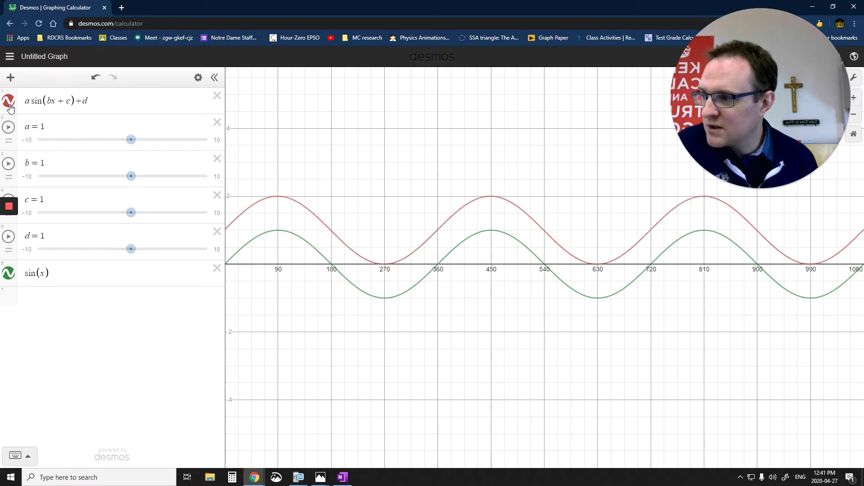
pyautogui.click(50, 199)
pyautogui.press('BackSpace')
pyautogui.write('0')
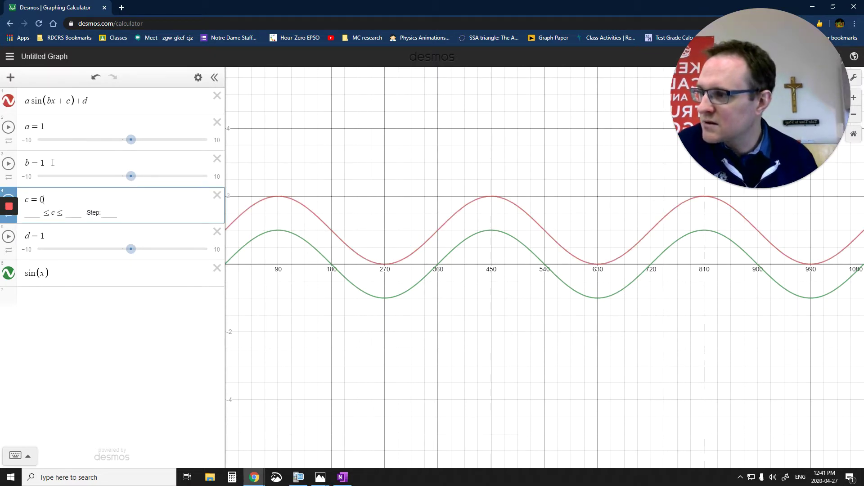
pyautogui.click(48, 236)
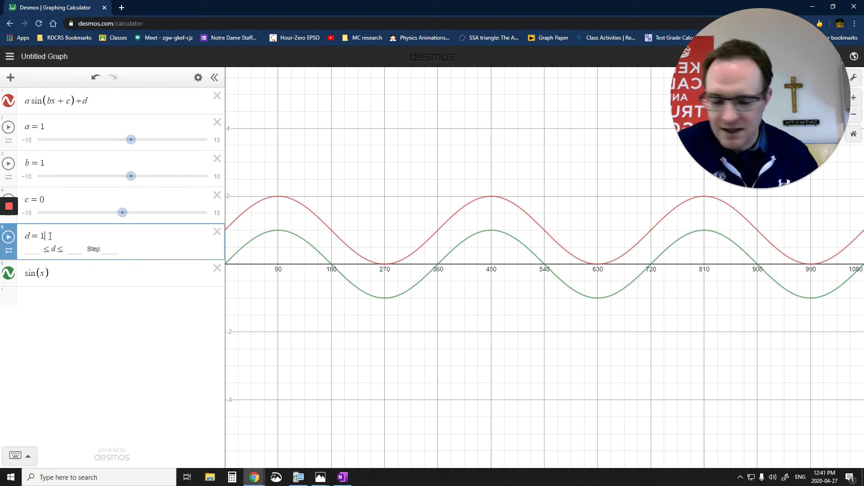
pyautogui.press('BackSpace')
pyautogui.write('0')
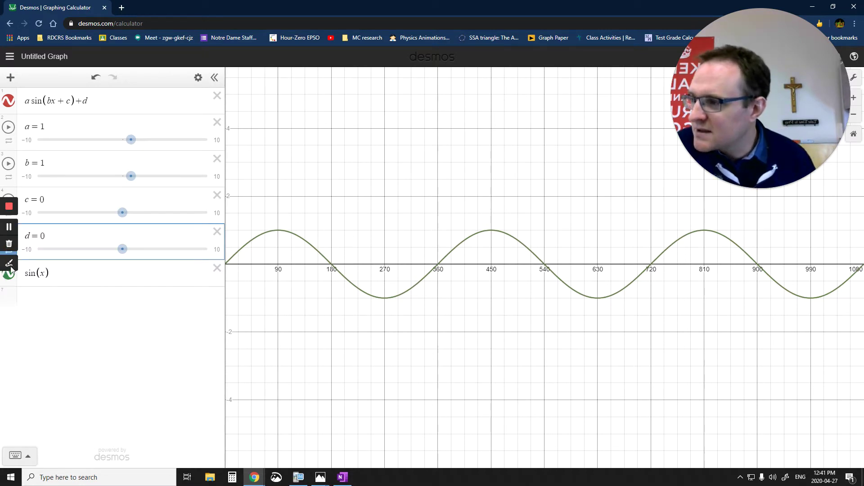
pyautogui.click(10, 279)
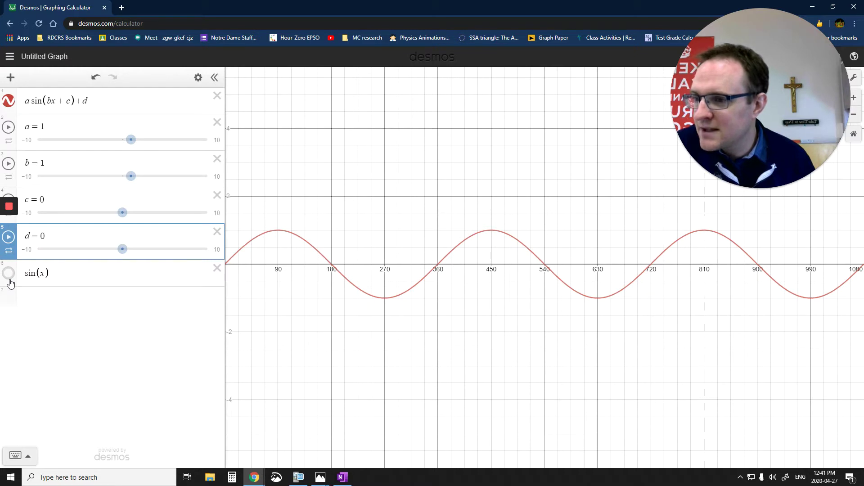
pyautogui.click(10, 280)
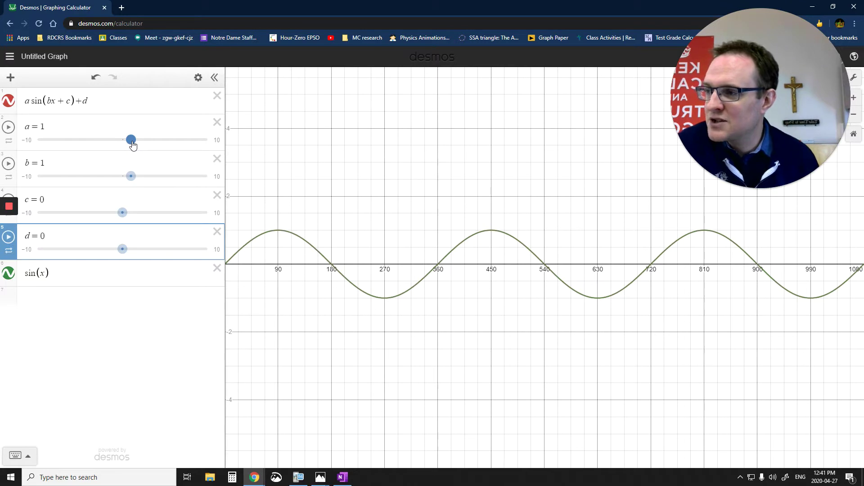
# Drag the a slider through larger, negative and smaller values to reshape the red curve
pyautogui.moveTo(136, 143); pyautogui.dragTo(156, 143)
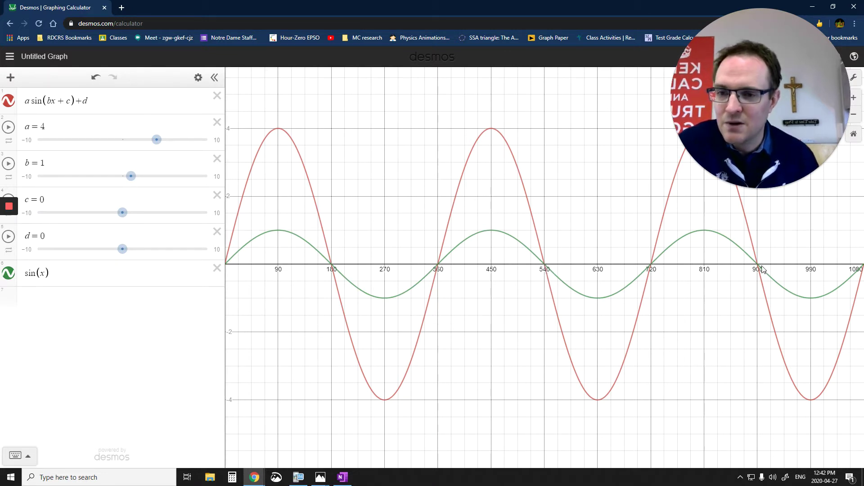
pyautogui.moveTo(156, 139)
pyautogui.mouseDown()
pyautogui.moveTo(96, 141)
pyautogui.moveTo(162, 148)
pyautogui.moveTo(96, 144)
pyautogui.moveTo(157, 148)
pyautogui.mouseUp()
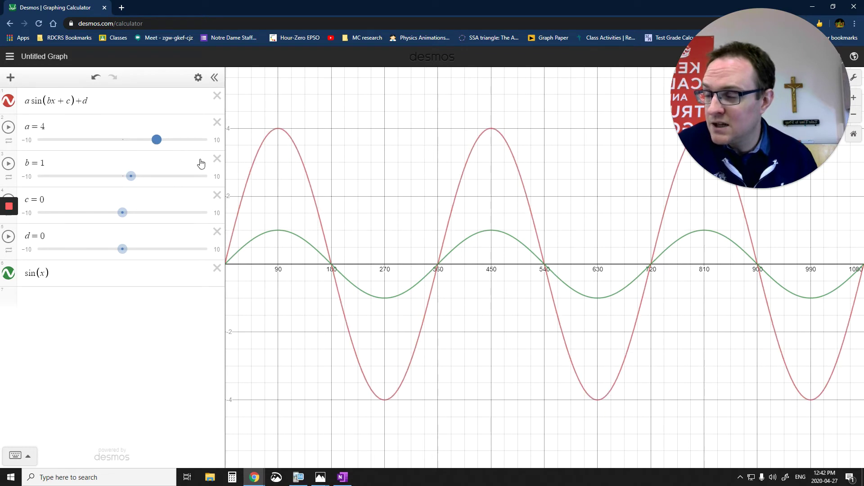
pyautogui.moveTo(156, 139)
pyautogui.mouseDown()
pyautogui.moveTo(126, 142)
pyautogui.moveTo(156, 141)
pyautogui.mouseUp()
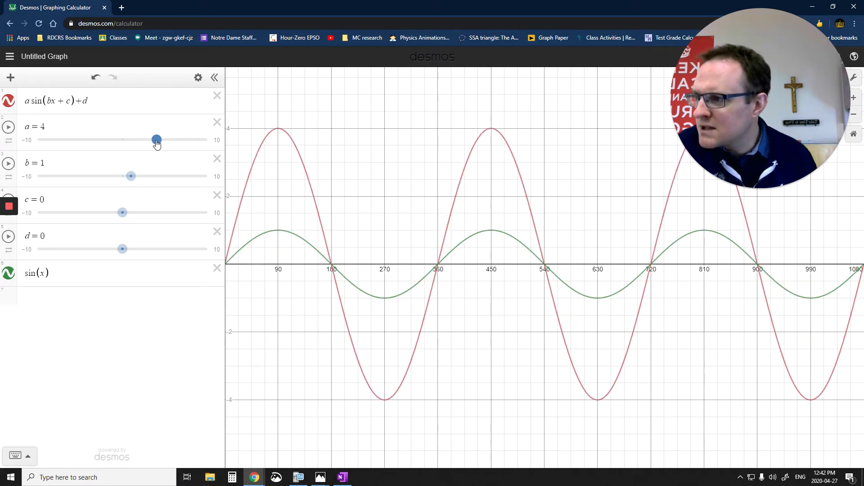
pyautogui.click(42, 128)
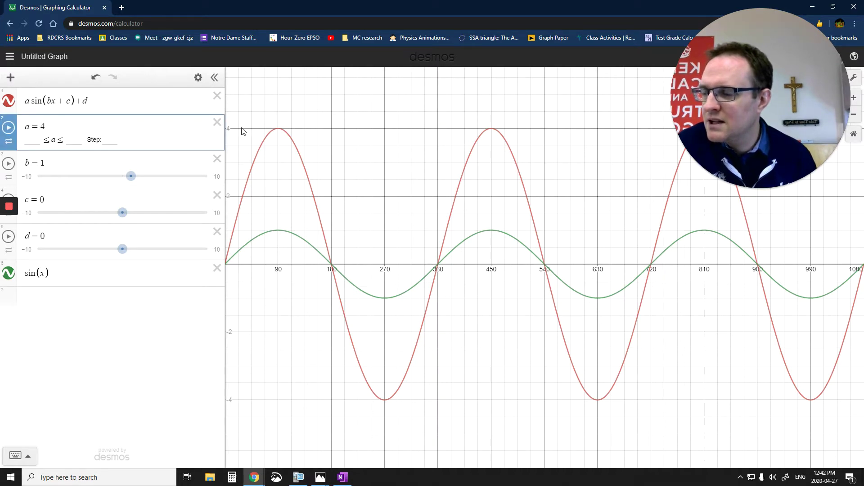
# Pin coordinate labels on the red curve's peak at 450 and trough at 270
pyautogui.click(276, 132)
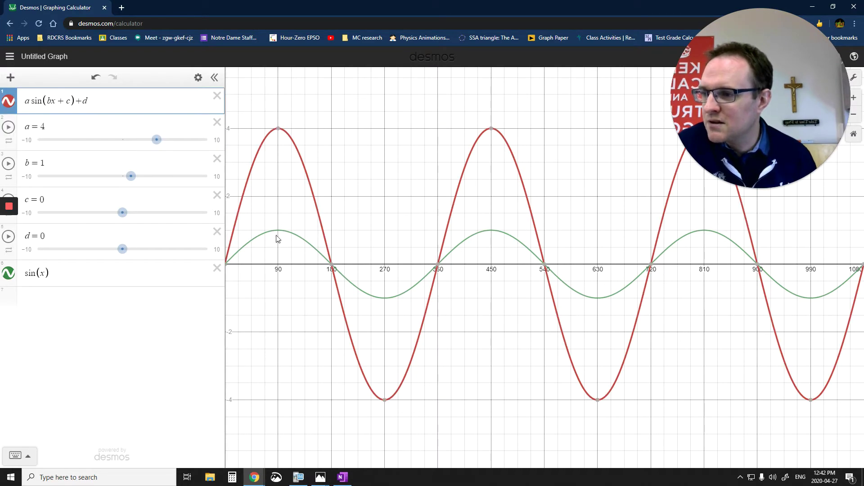
pyautogui.moveTo(280, 131)
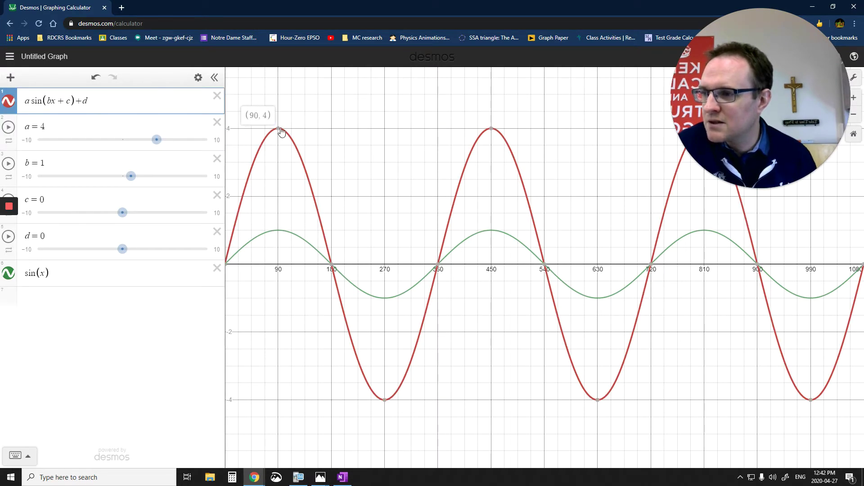
pyautogui.click(492, 130)
pyautogui.click(389, 403)
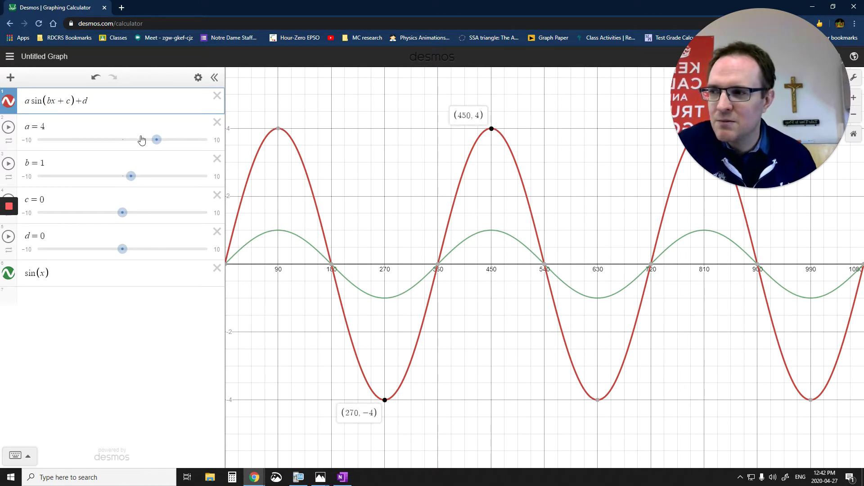
# Set a to 2.4 and label the peaks (90, 2.4), (450, 2.4) and trough (270, −2.4)
pyautogui.moveTo(156, 140)
pyautogui.mouseDown()
pyautogui.moveTo(201, 141)
pyautogui.moveTo(143, 141)
pyautogui.mouseUp()
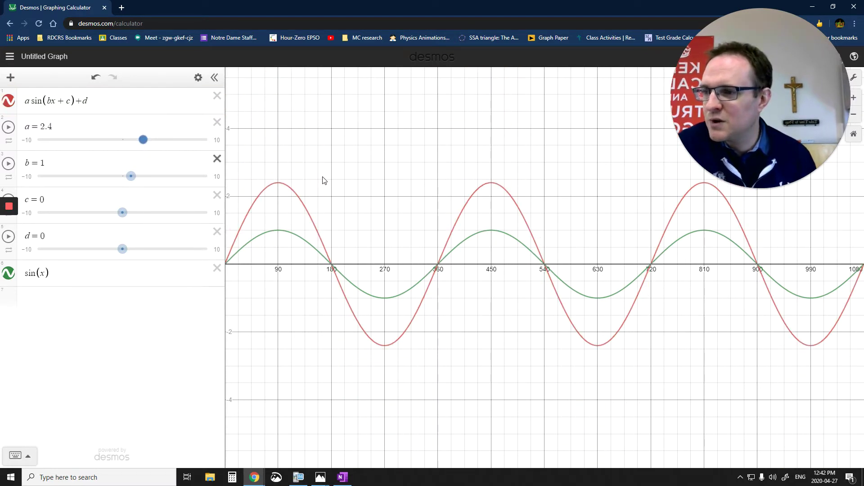
pyautogui.click(278, 183)
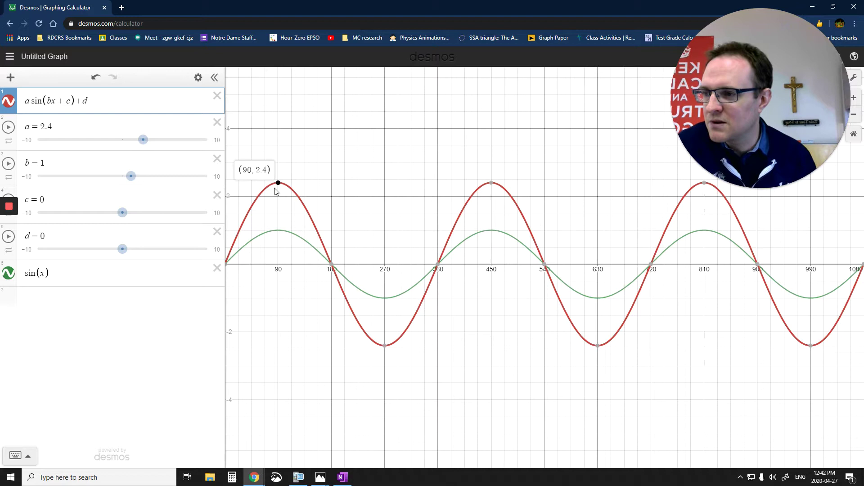
pyautogui.click(491, 183)
pyautogui.click(385, 346)
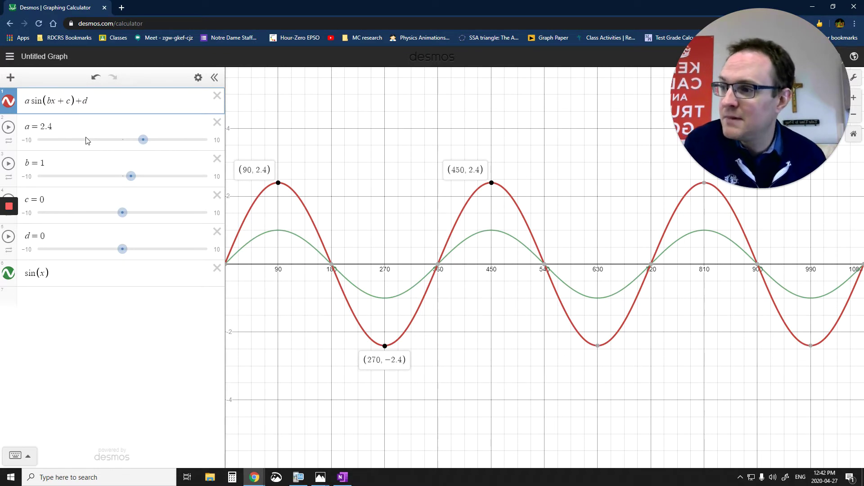
# Return a to 1, then sweep d between −4 and 4, ending at 0.4
pyautogui.moveTo(142, 140); pyautogui.dragTo(128, 141)
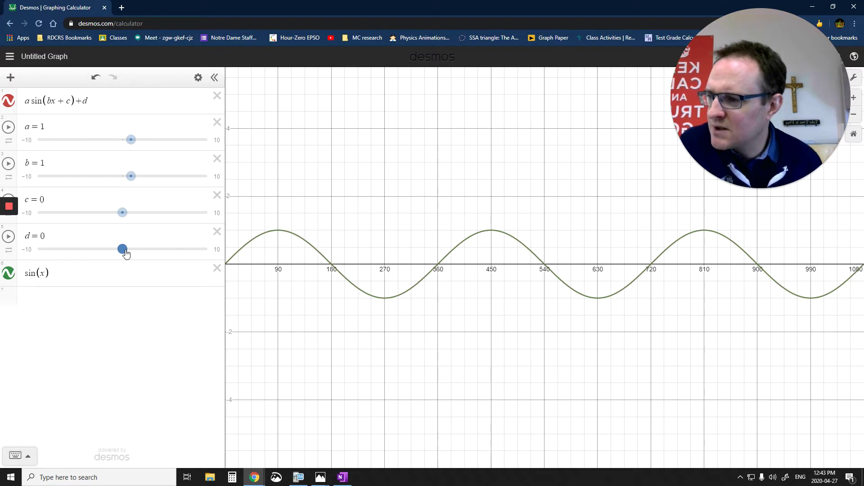
pyautogui.moveTo(126, 254); pyautogui.dragTo(152, 256)
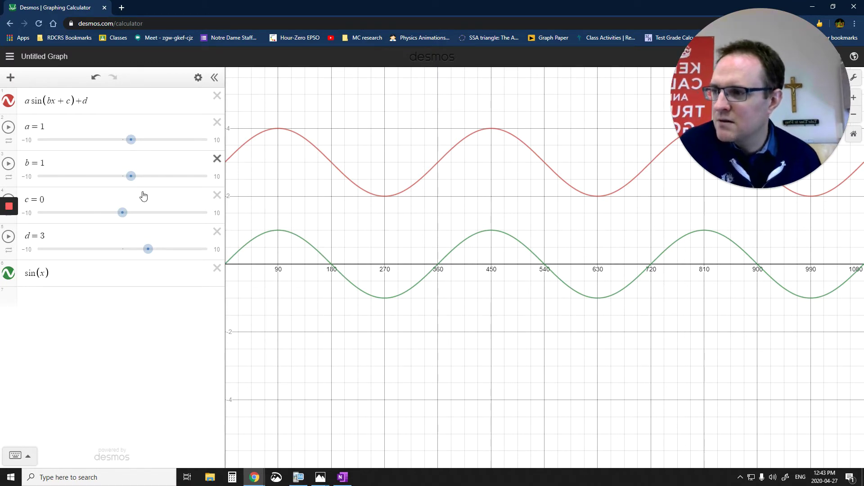
pyautogui.moveTo(148, 249); pyautogui.dragTo(139, 253)
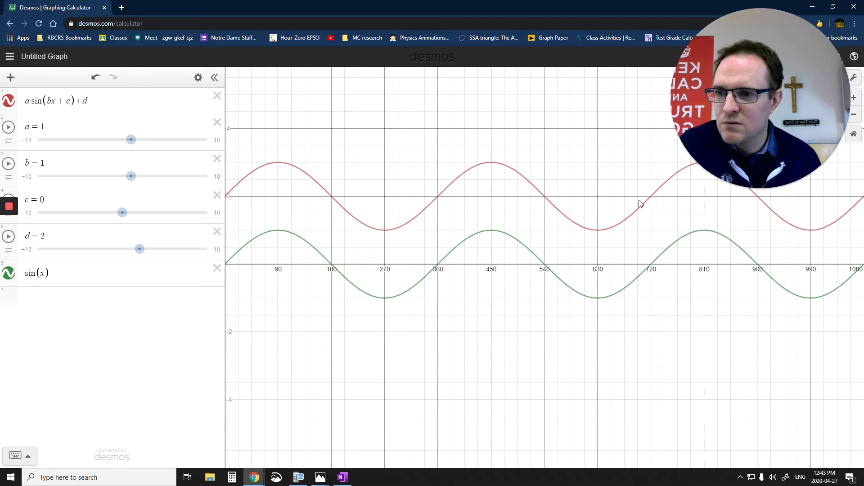
pyautogui.moveTo(139, 250); pyautogui.dragTo(89, 249)
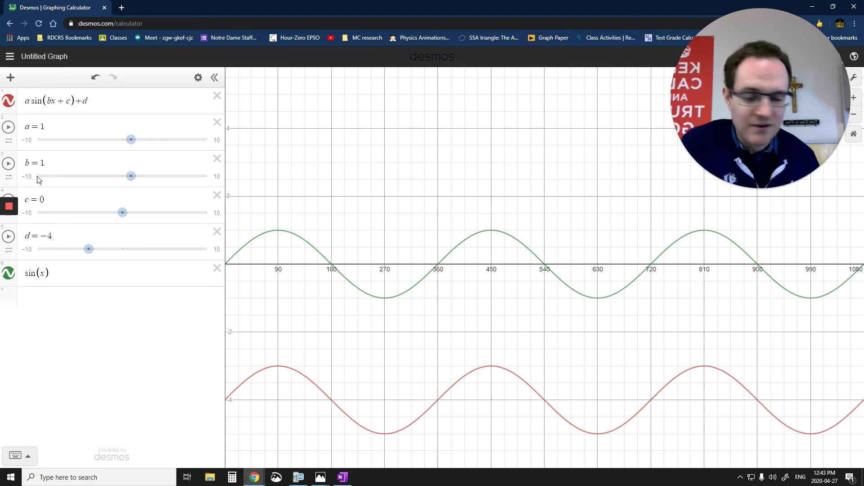
pyautogui.moveTo(88, 249); pyautogui.dragTo(156, 255)
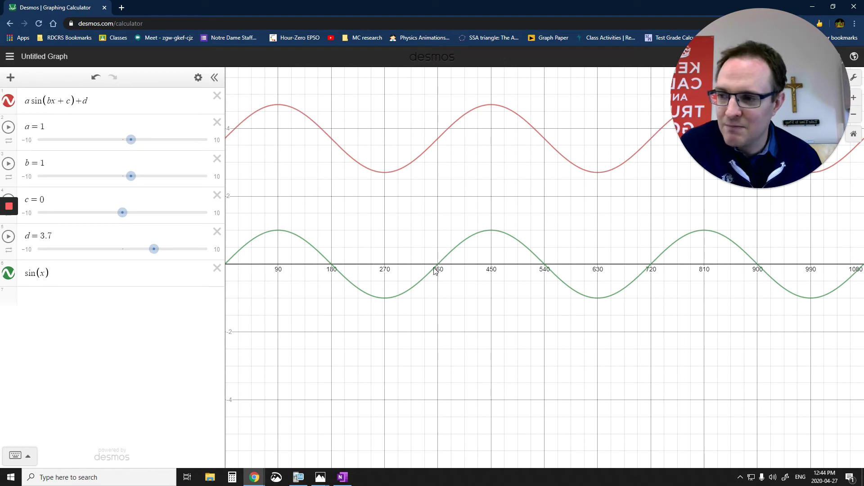
pyautogui.moveTo(154, 249); pyautogui.dragTo(156, 249)
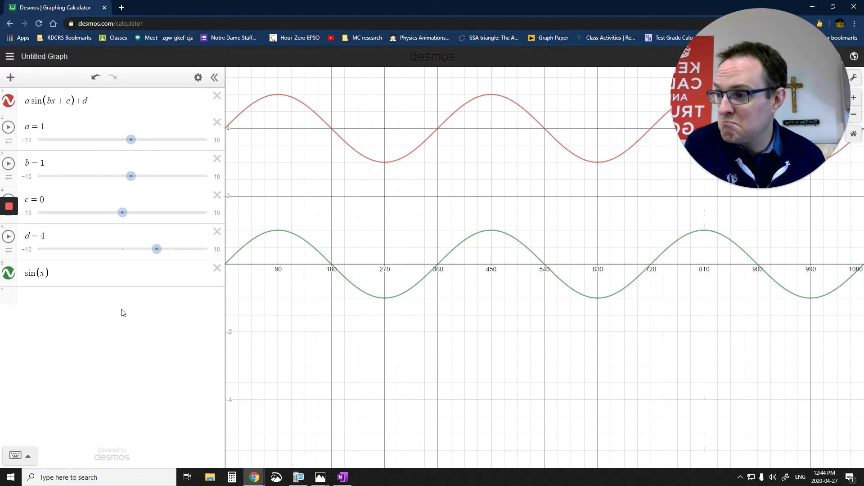
pyautogui.moveTo(156, 250); pyautogui.dragTo(121, 259)
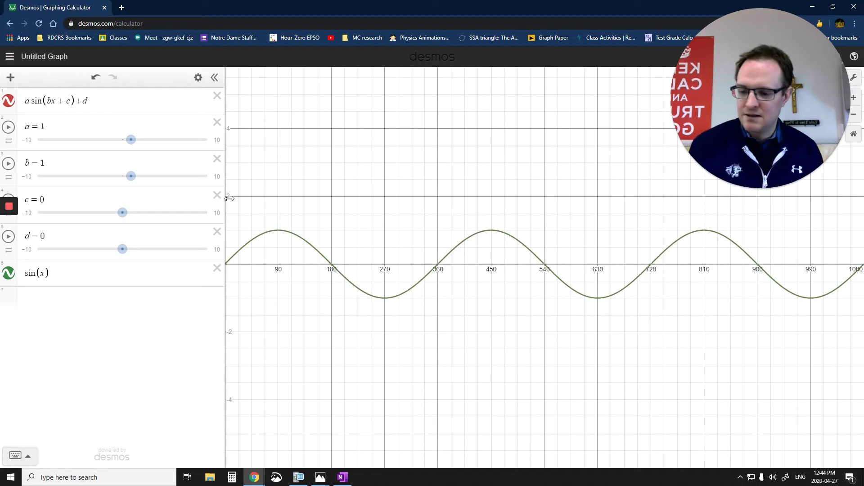
# Shift the graph view, then sweep the b slider lower and higher, ending at 1.8
pyautogui.moveTo(246, 218); pyautogui.dragTo(225, 122)
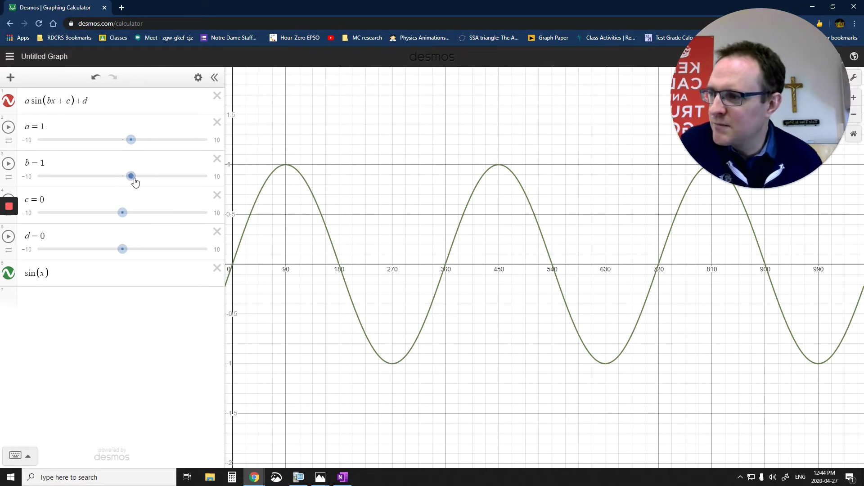
pyautogui.moveTo(131, 176); pyautogui.dragTo(135, 186)
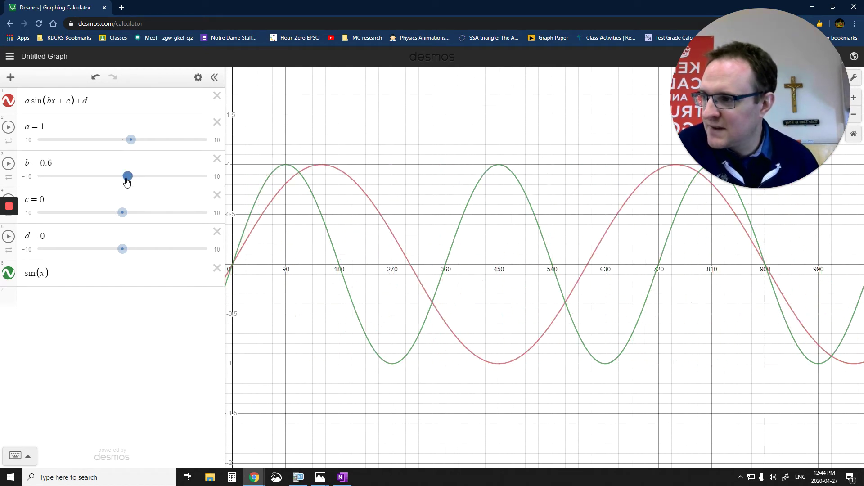
pyautogui.moveTo(127, 180)
pyautogui.mouseDown()
pyautogui.moveTo(138, 181)
pyautogui.moveTo(130, 181)
pyautogui.mouseUp()
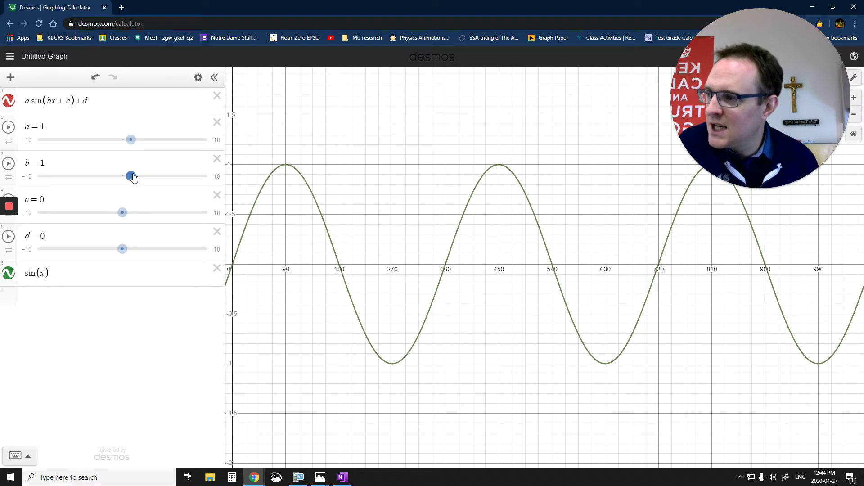
pyautogui.moveTo(133, 178); pyautogui.dragTo(140, 176)
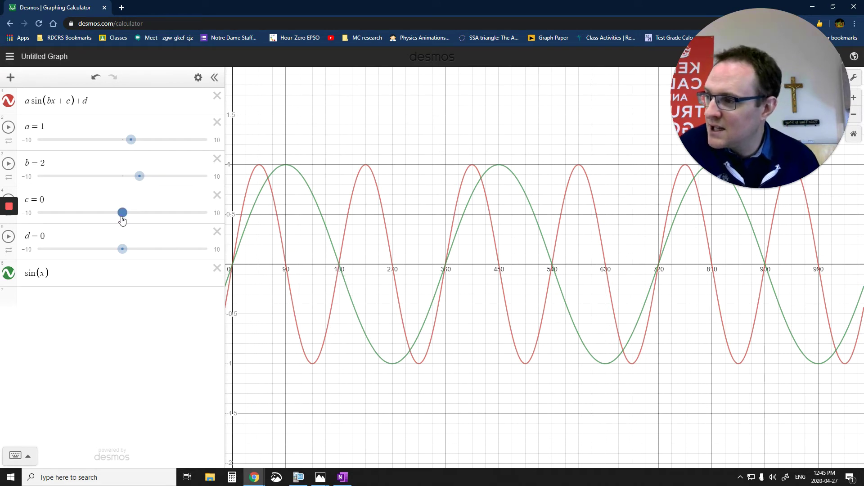
# Raise b, stretch the x-axis, and push b up to 5
pyautogui.moveTo(146, 178); pyautogui.dragTo(160, 181)
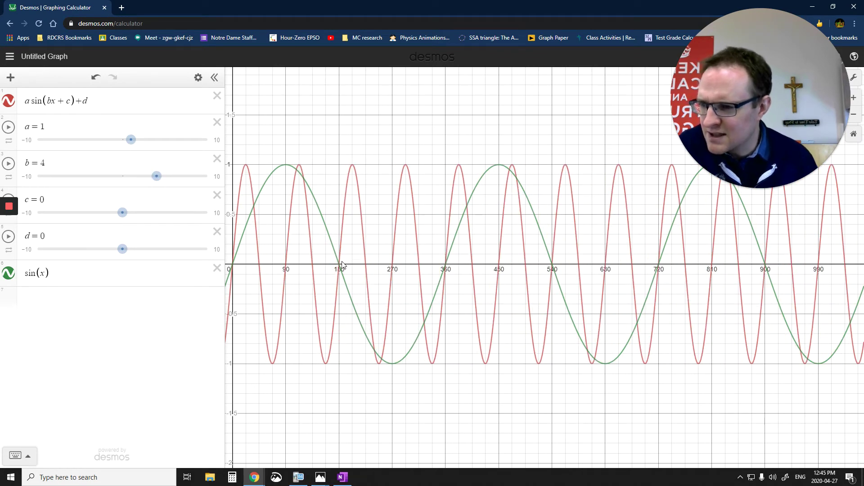
pyautogui.moveTo(375, 270); pyautogui.dragTo(607, 272)
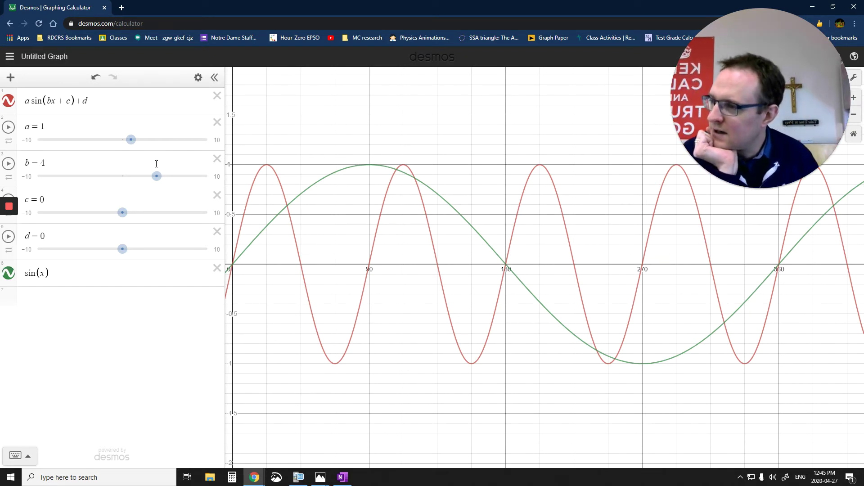
pyautogui.moveTo(156, 176); pyautogui.dragTo(165, 179)
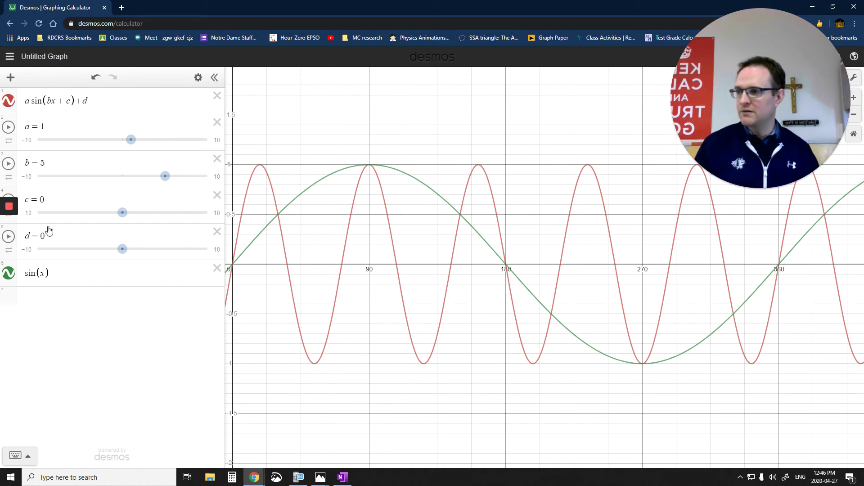
# Lower b to 0.5 and compress the x-axis to show about 900 degrees
pyautogui.moveTo(162, 185); pyautogui.dragTo(125, 189)
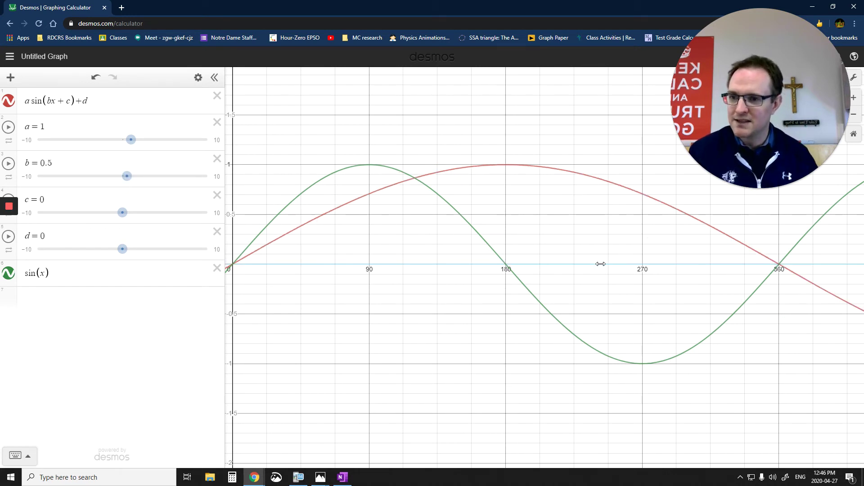
pyautogui.moveTo(680, 269); pyautogui.dragTo(423, 275)
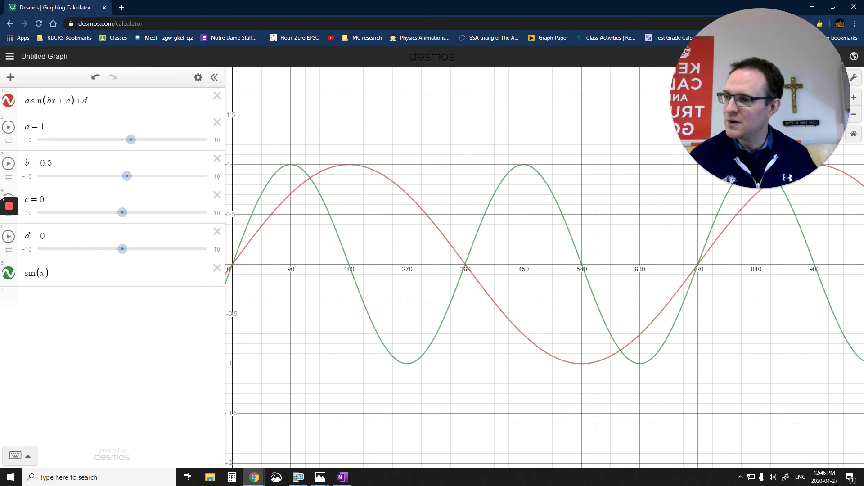
# Set b to 1/4 and compress the x-axis to reach about 1710 degrees
pyautogui.click(67, 169)
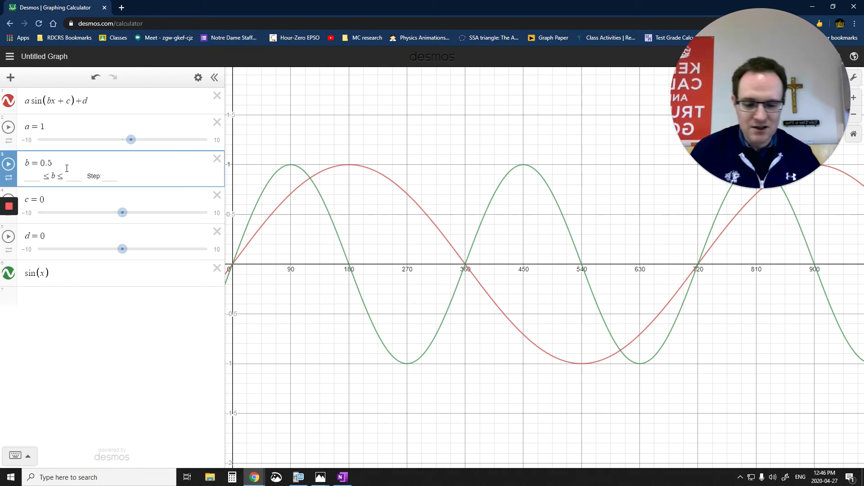
pyautogui.press('BackSpace')
pyautogui.press('BackSpace')
pyautogui.press('BackSpace')
pyautogui.write('1/')
pyautogui.press('BackSpace')
pyautogui.press('BackSpace')
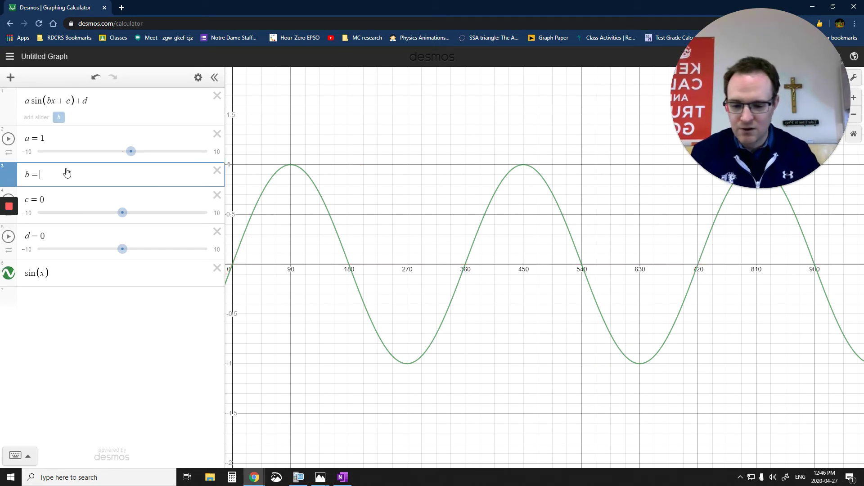
pyautogui.write('1/4')
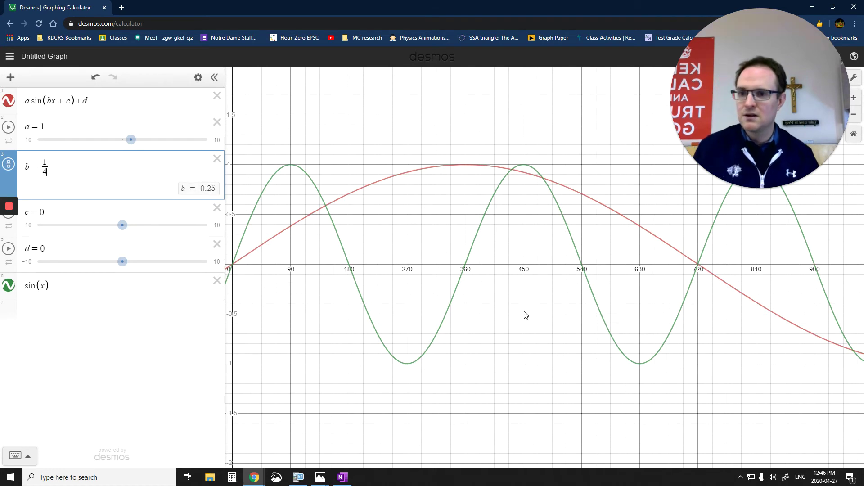
pyautogui.moveTo(659, 269); pyautogui.dragTo(620, 269)
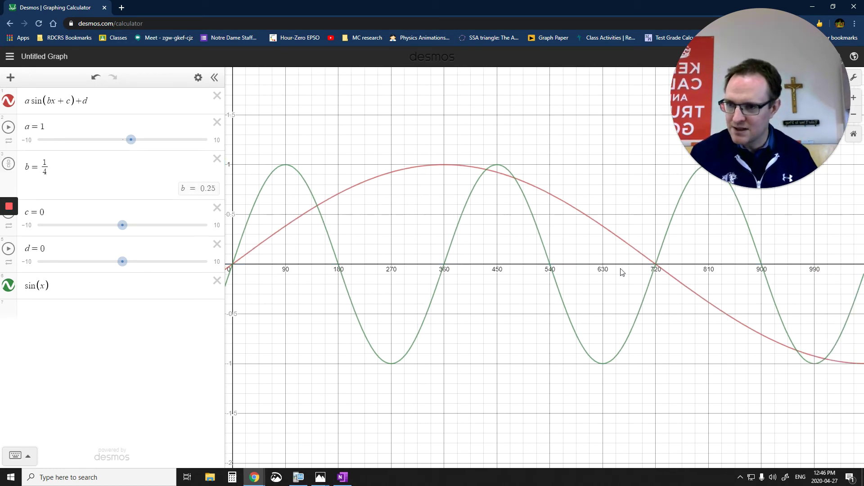
pyautogui.moveTo(718, 281); pyautogui.dragTo(536, 293)
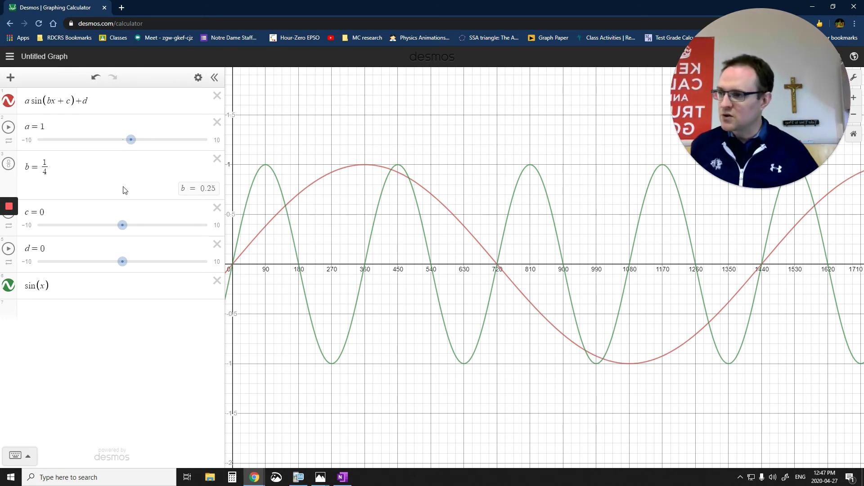
# Change b to 1/2 and then to 2
pyautogui.click(99, 183)
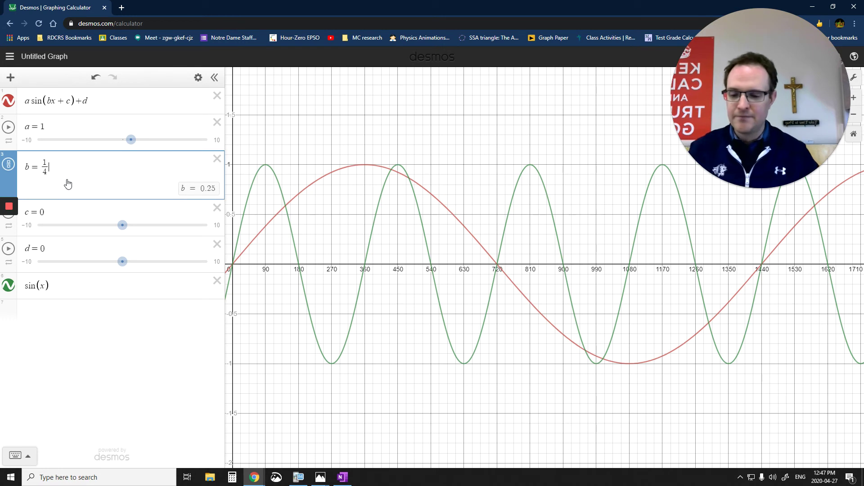
pyautogui.press('BackSpace')
pyautogui.write('2')
pyautogui.press('BackSpace')
pyautogui.press('BackSpace')
pyautogui.press('BackSpace')
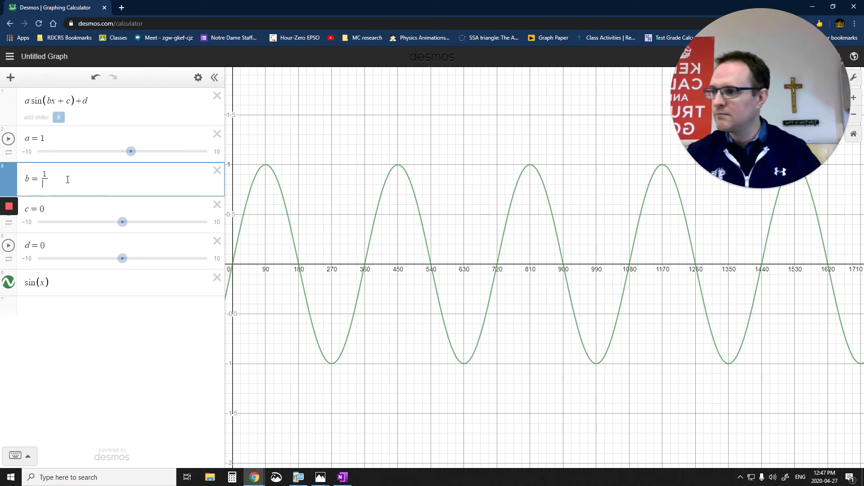
pyautogui.write('2')
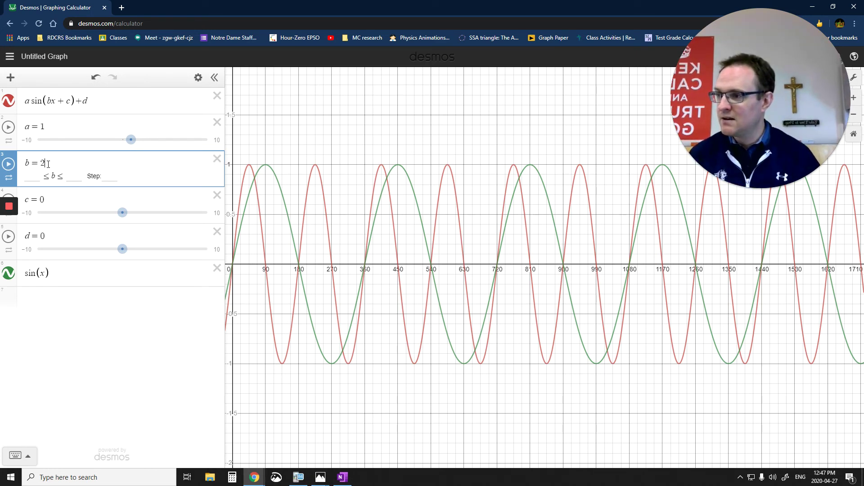
# Reset b to 1 and give the c slider a step of 10
pyautogui.press('BackSpace')
pyautogui.write('1')
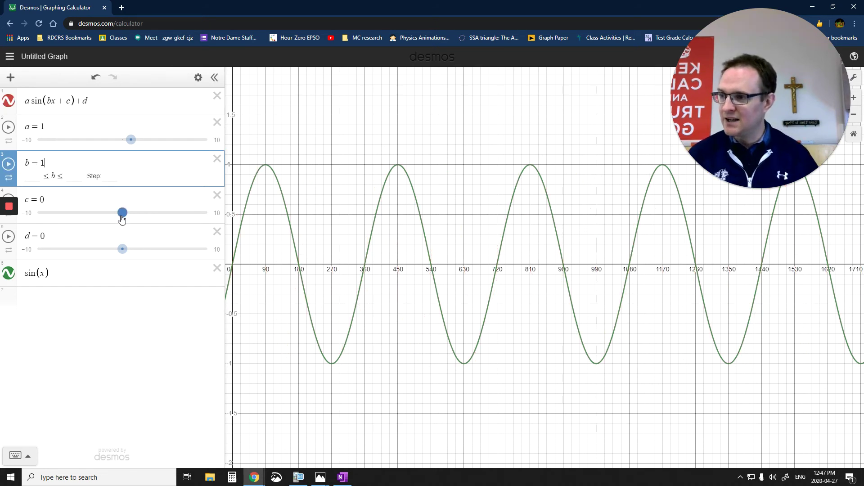
pyautogui.moveTo(122, 220); pyautogui.dragTo(101, 214)
pyautogui.click(108, 213)
pyautogui.click(114, 210)
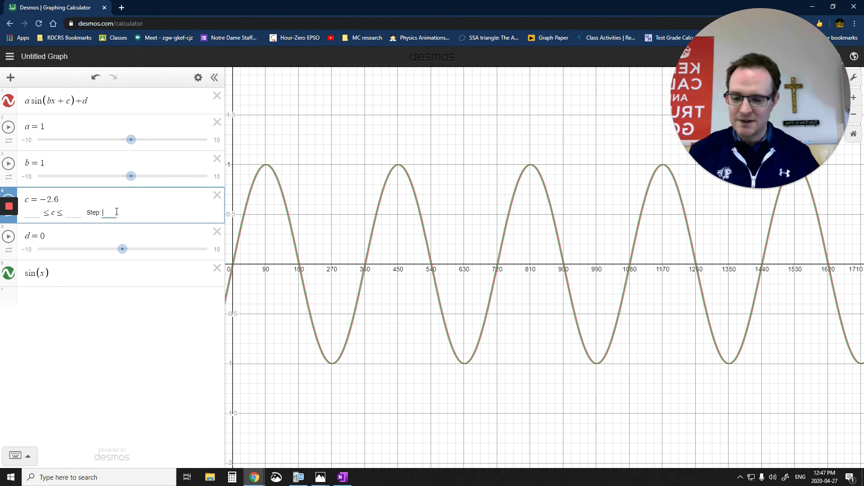
pyautogui.write('10')
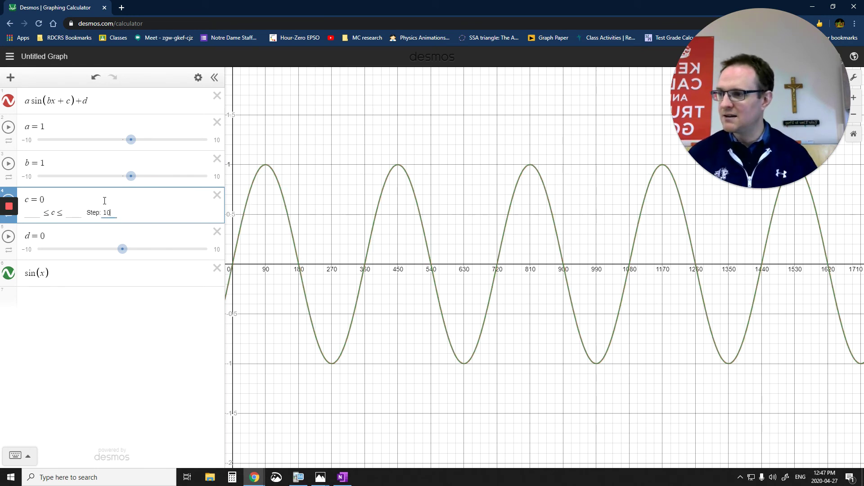
pyautogui.press('Return')
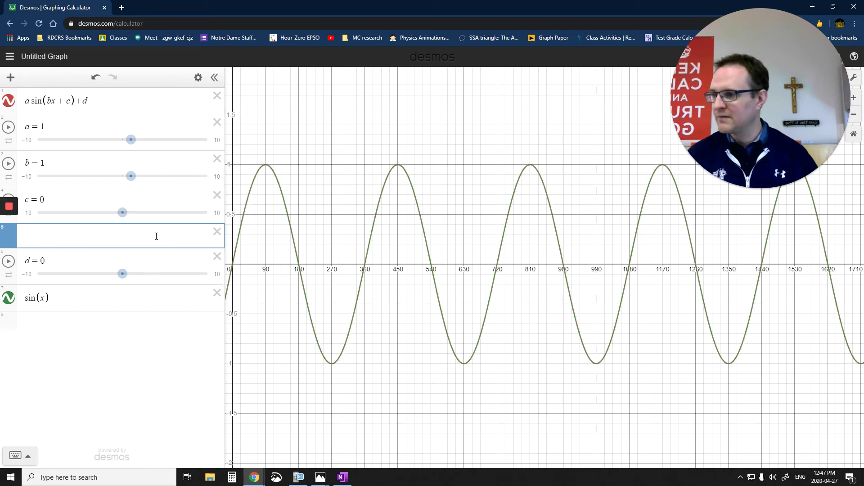
pyautogui.moveTo(124, 213)
pyautogui.mouseDown()
pyautogui.moveTo(182, 217)
pyautogui.moveTo(116, 218)
pyautogui.mouseUp()
# Set the c slider's bounds to −360 and 360
pyautogui.click(217, 213)
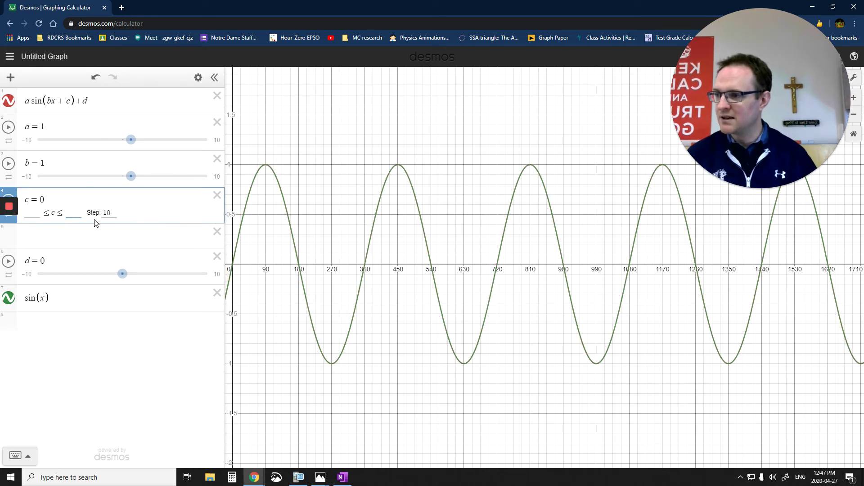
pyautogui.click(78, 220)
pyautogui.write('100')
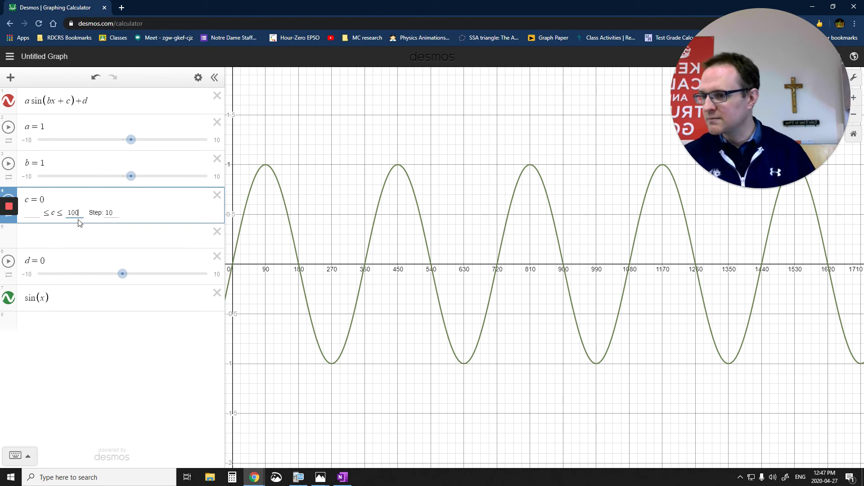
pyautogui.press('BackSpace')
pyautogui.press('BackSpace')
pyautogui.press('BackSpace')
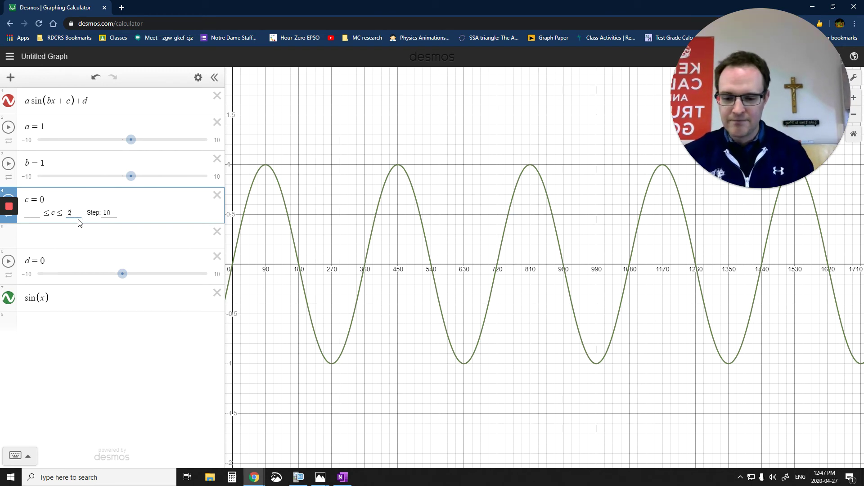
pyautogui.write('260')
pyautogui.press('BackSpace')
pyautogui.press('BackSpace')
pyautogui.press('BackSpace')
pyautogui.write('360')
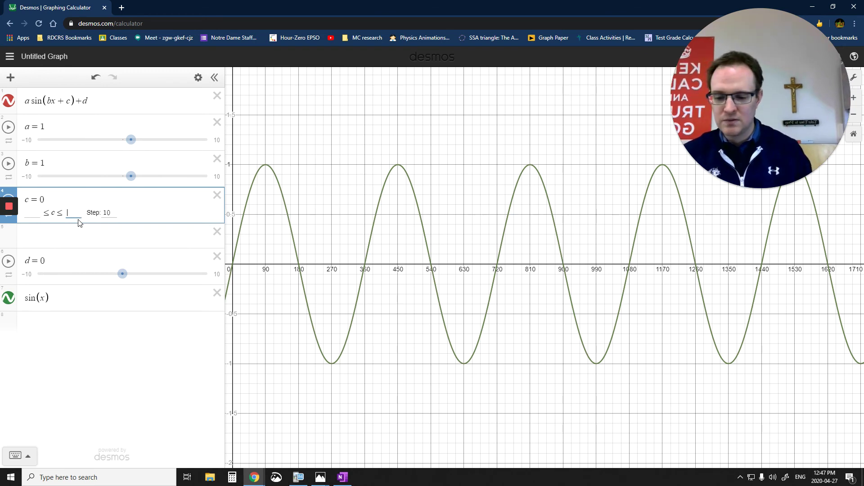
pyautogui.hotkey('shift', 'Tab')
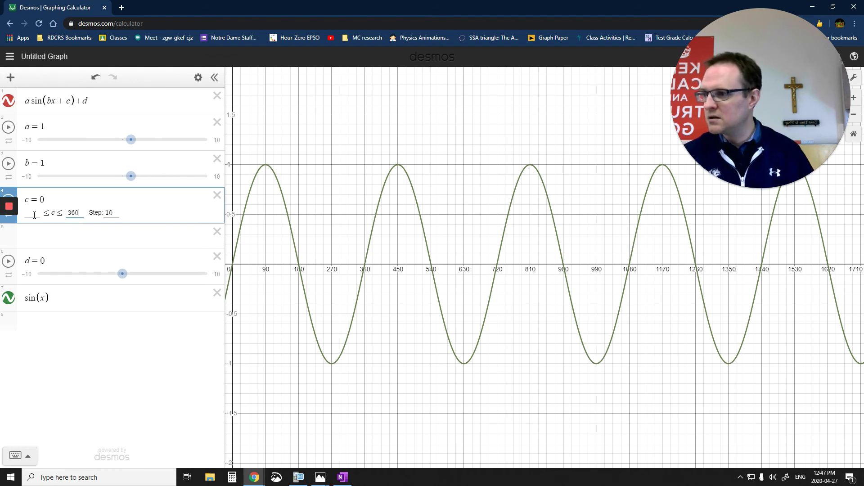
pyautogui.write('-360')
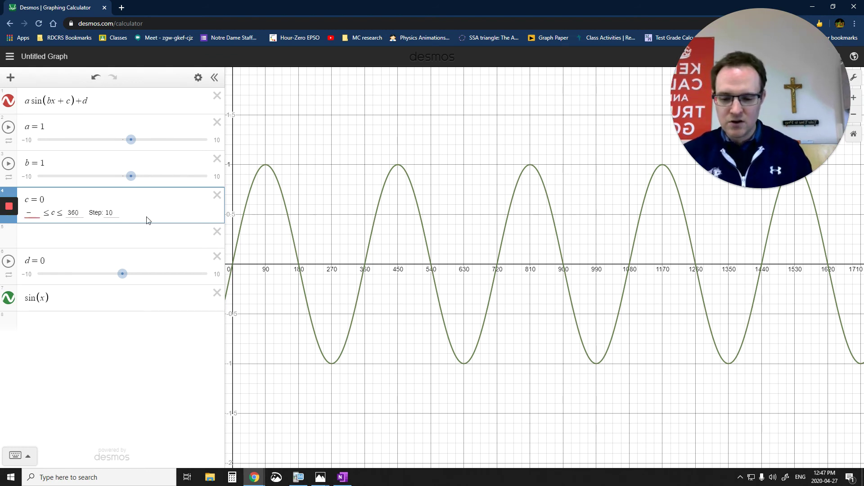
pyautogui.press('Return')
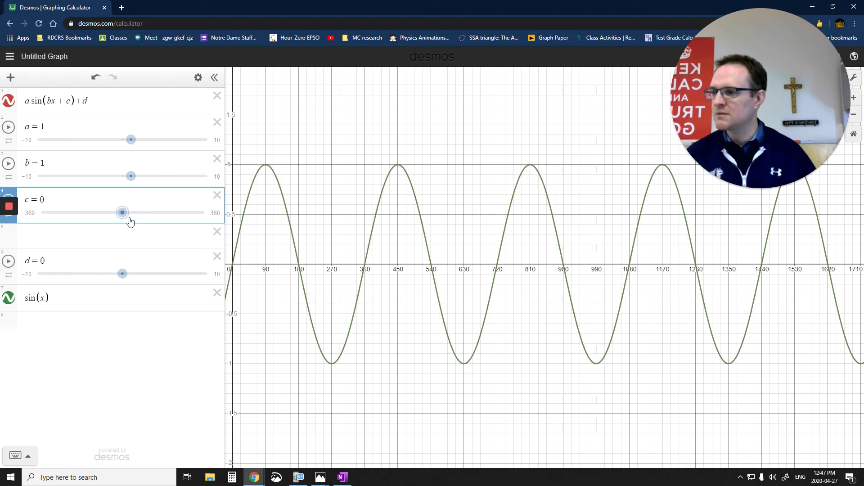
# Drag the c slider rightward in stages until c reaches 200, shifting the red curve horizontally
pyautogui.moveTo(125, 215); pyautogui.dragTo(123, 234)
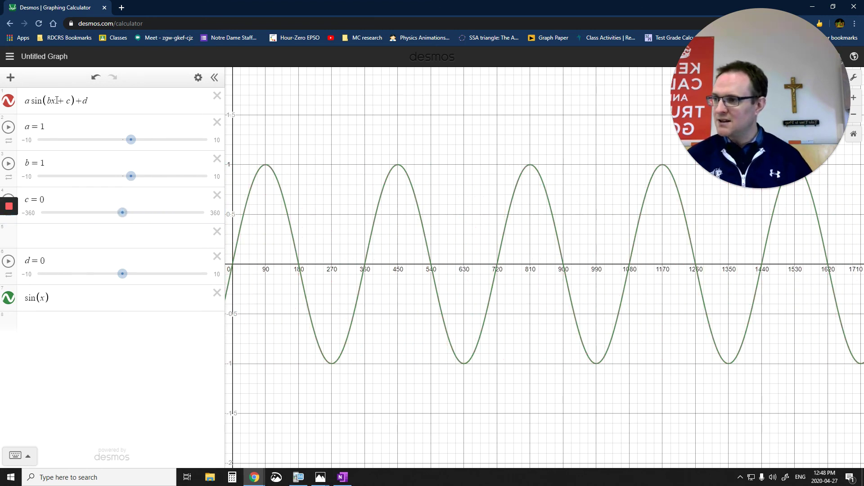
pyautogui.moveTo(122, 214)
pyautogui.mouseDown()
pyautogui.moveTo(165, 216)
pyautogui.moveTo(42, 212)
pyautogui.moveTo(121, 212)
pyautogui.mouseUp()
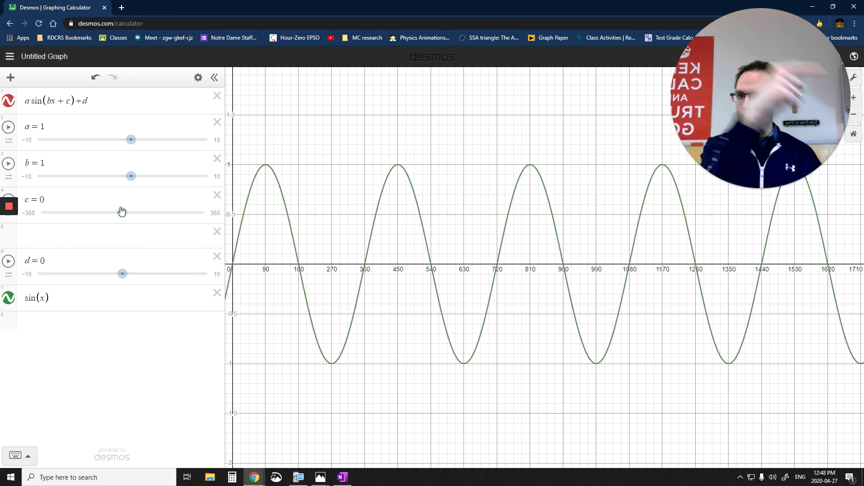
pyautogui.moveTo(120, 215); pyautogui.dragTo(168, 227)
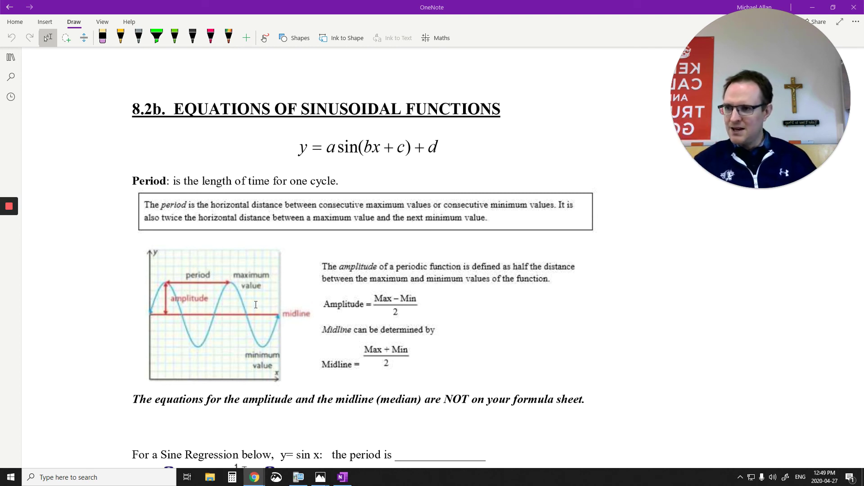
# Scroll the 8.2b notes down to the y = sin x period question and its −360 to 360 degree graph
pyautogui.scroll(-3, 371, 294)
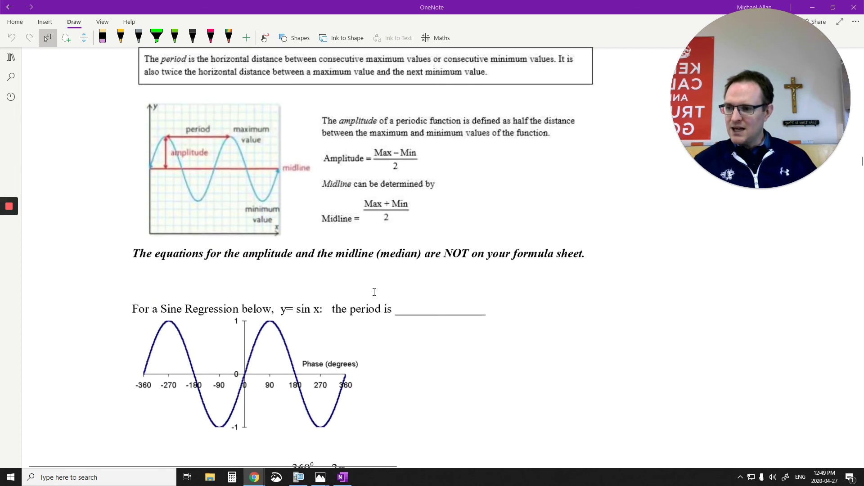